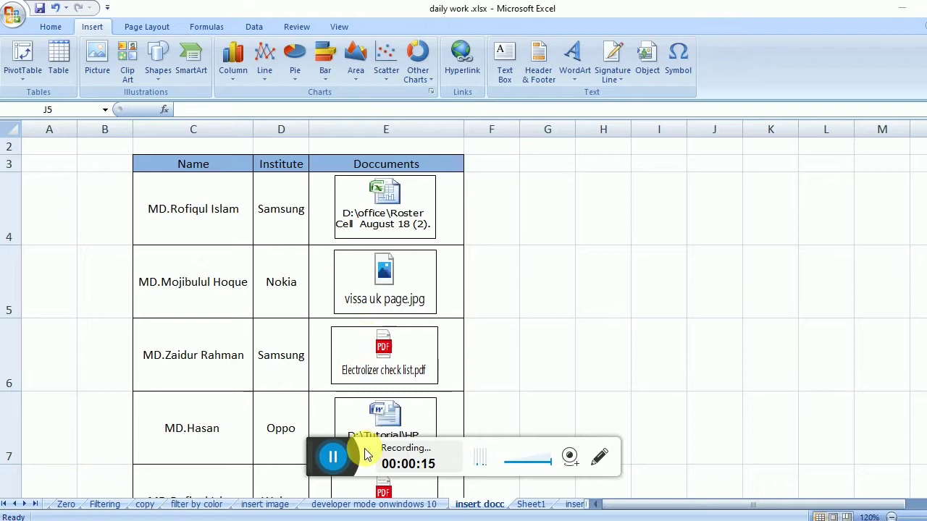
Open the embedded HP Pavilion 15.docx in the Doccuments column to view its contents, and return to the workbook.
{"action": "left_click_drag", "start_coordinate": [319, 455], "coordinate": [567, 440]}
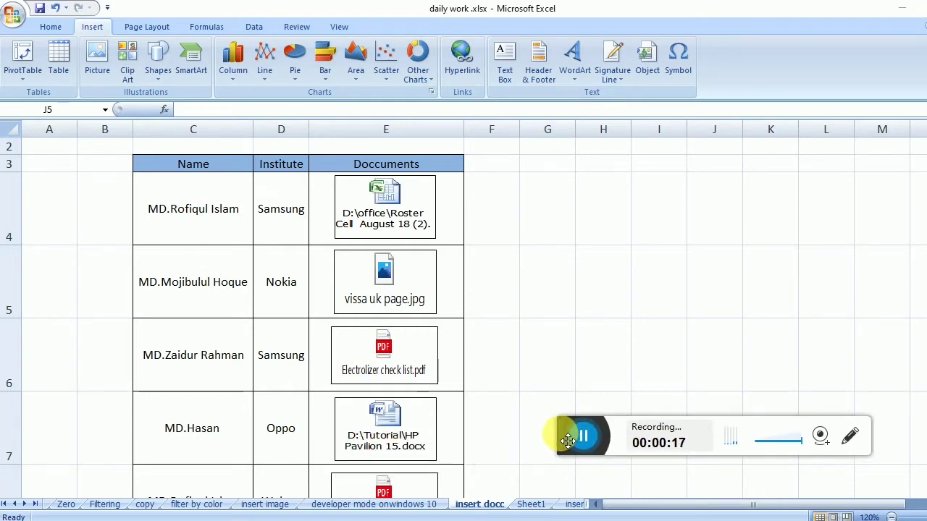
{"action": "left_click", "coordinate": [388, 432]}
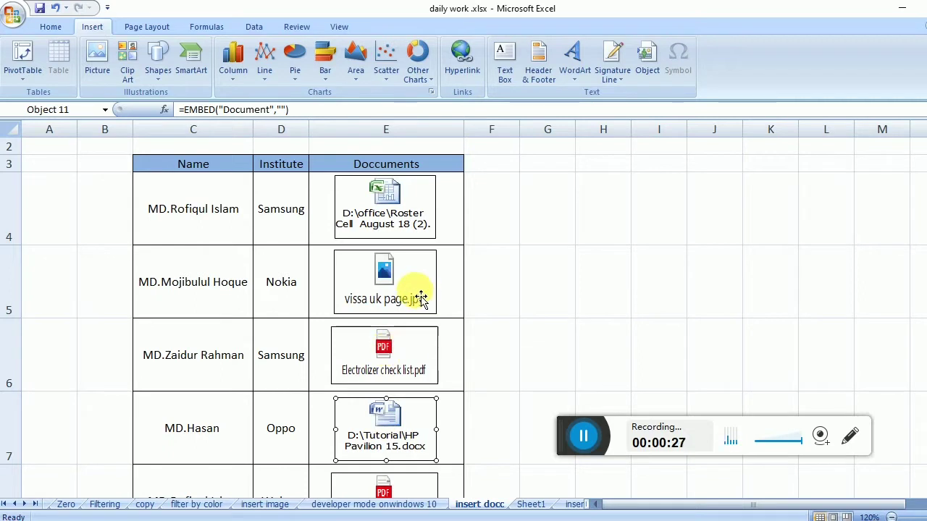
{"action": "double_click", "coordinate": [402, 437]}
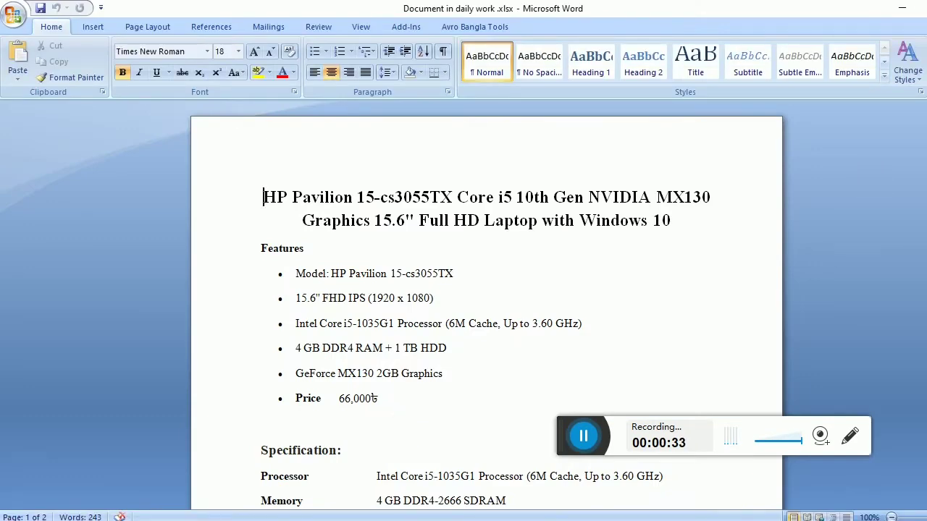
{"action": "left_click", "coordinate": [902, 8]}
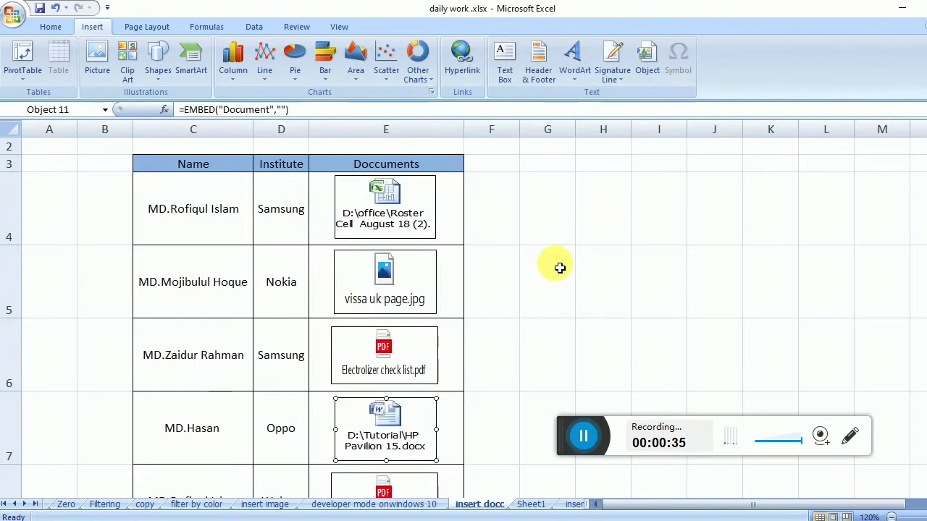
{"action": "left_click", "coordinate": [544, 300]}
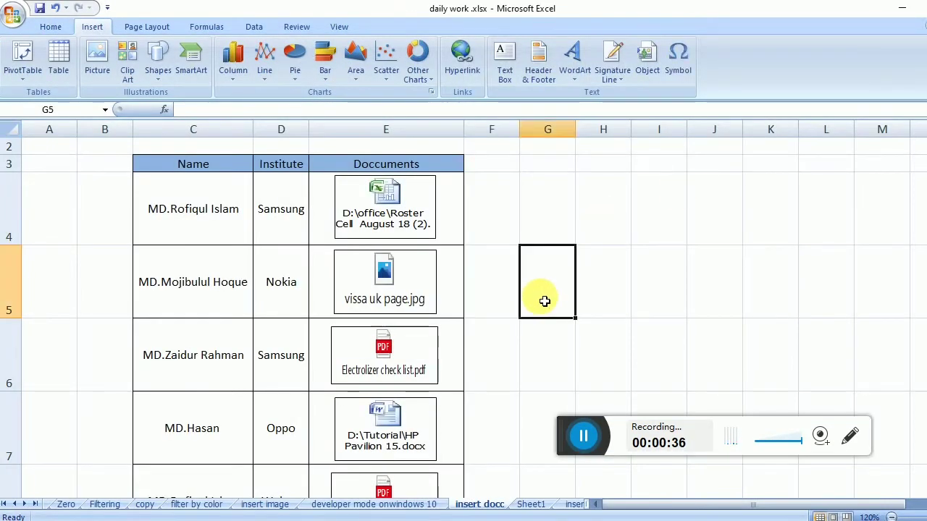
On Sheet1, embed HP Pavilion 15.docx from the D:\Tutorial folder in cell E3, displayed as an icon, and centre it in the cell.
{"action": "left_click", "coordinate": [528, 505]}
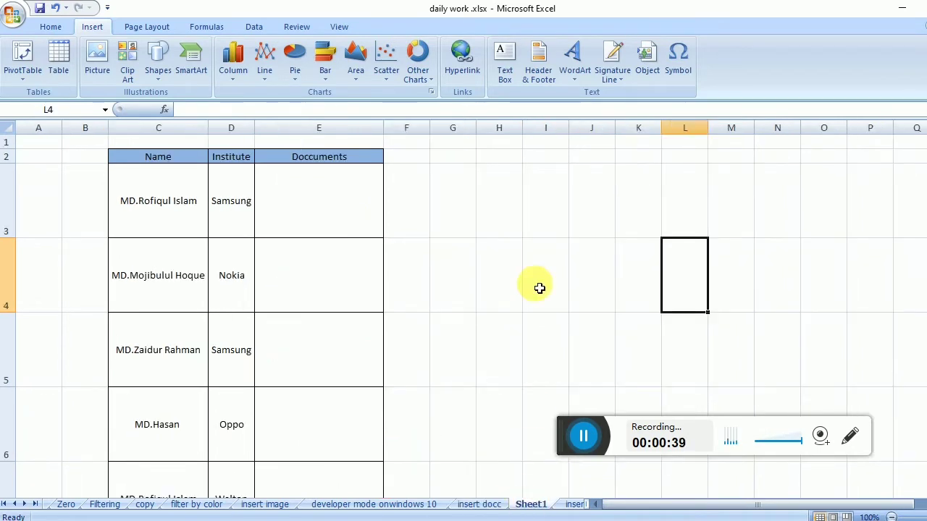
{"action": "left_click", "coordinate": [331, 207]}
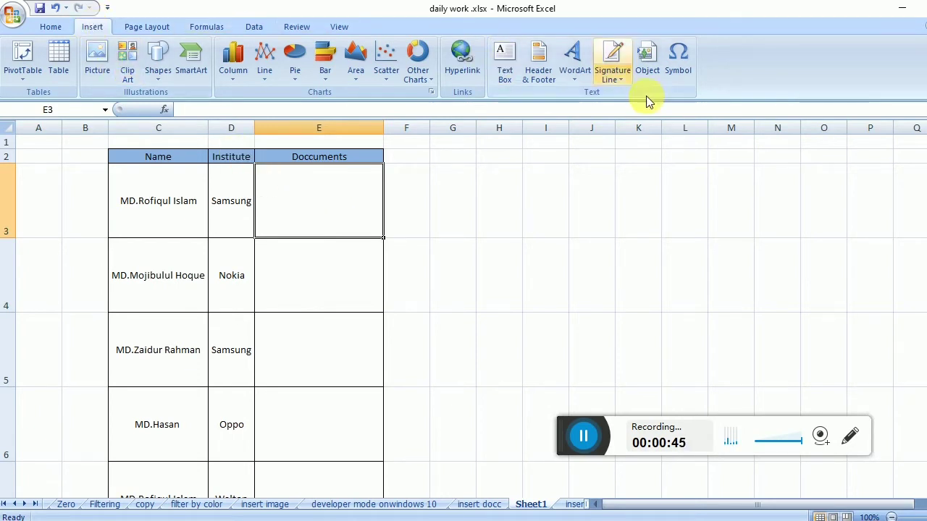
{"action": "left_click", "coordinate": [648, 56]}
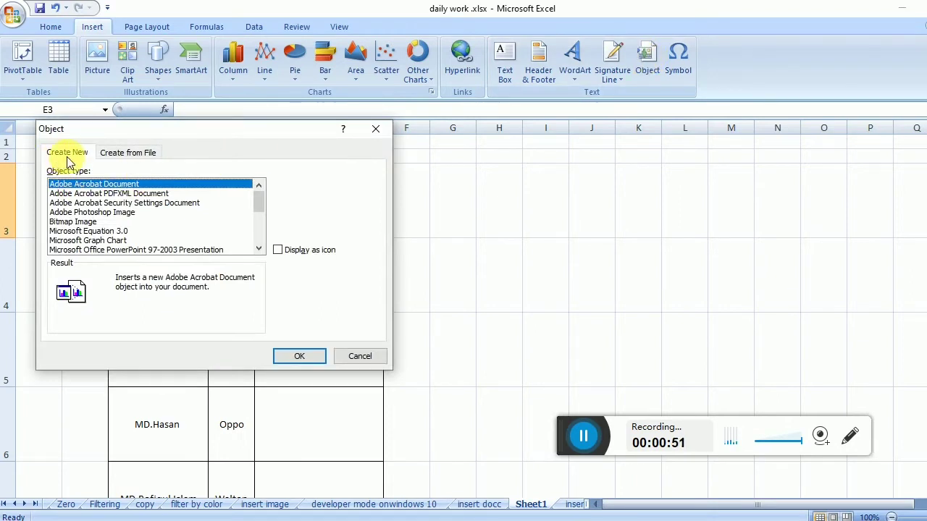
{"action": "left_click", "coordinate": [128, 152]}
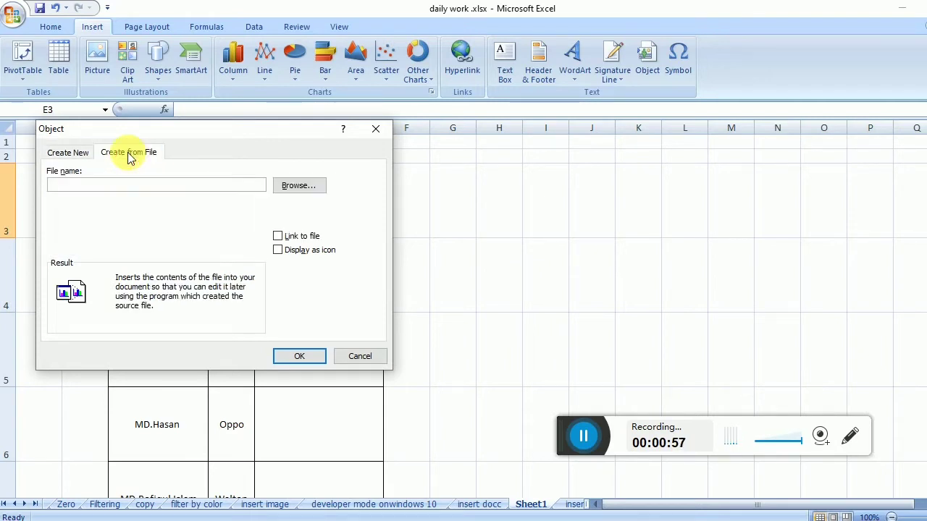
{"action": "left_click", "coordinate": [81, 189]}
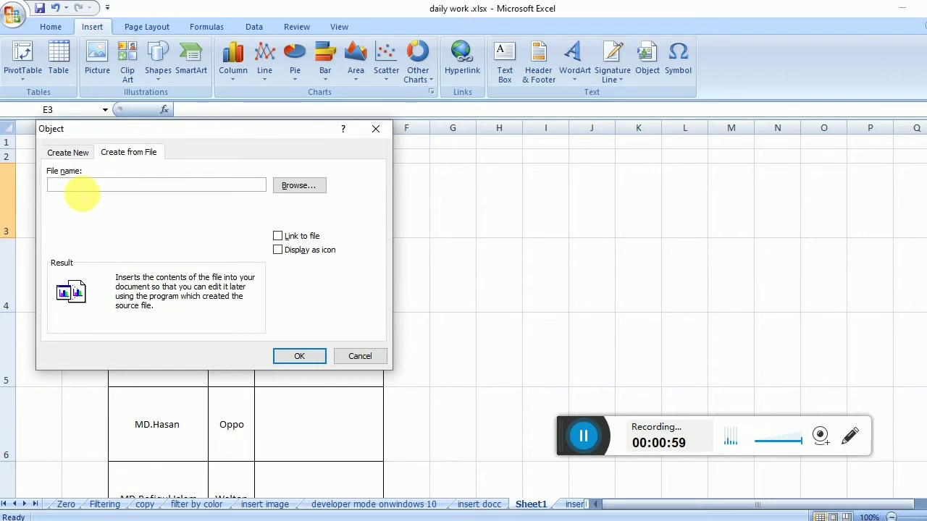
{"action": "left_click", "coordinate": [303, 190]}
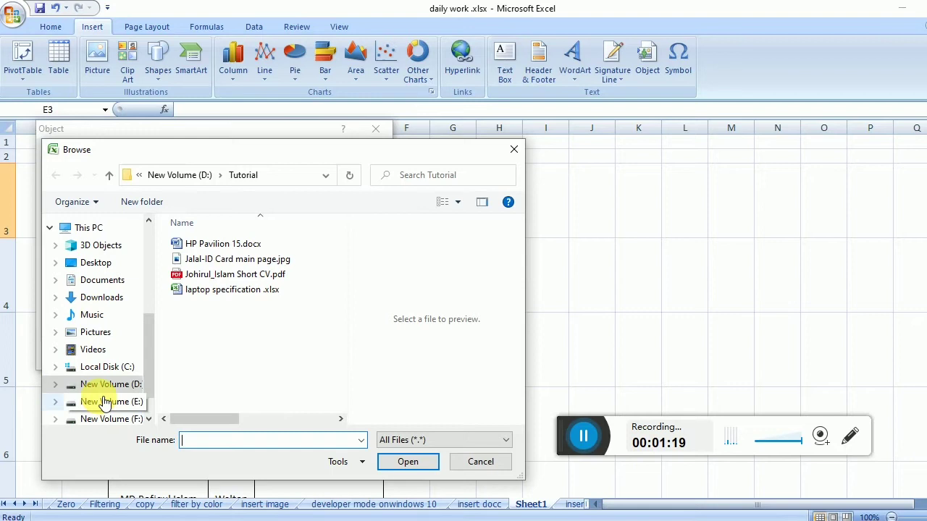
{"action": "left_click", "coordinate": [196, 248]}
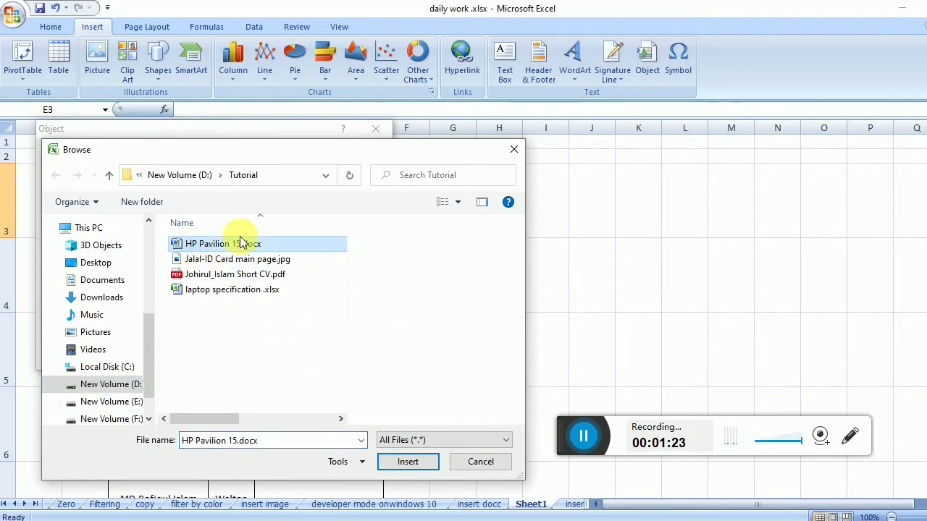
{"action": "left_click", "coordinate": [408, 462]}
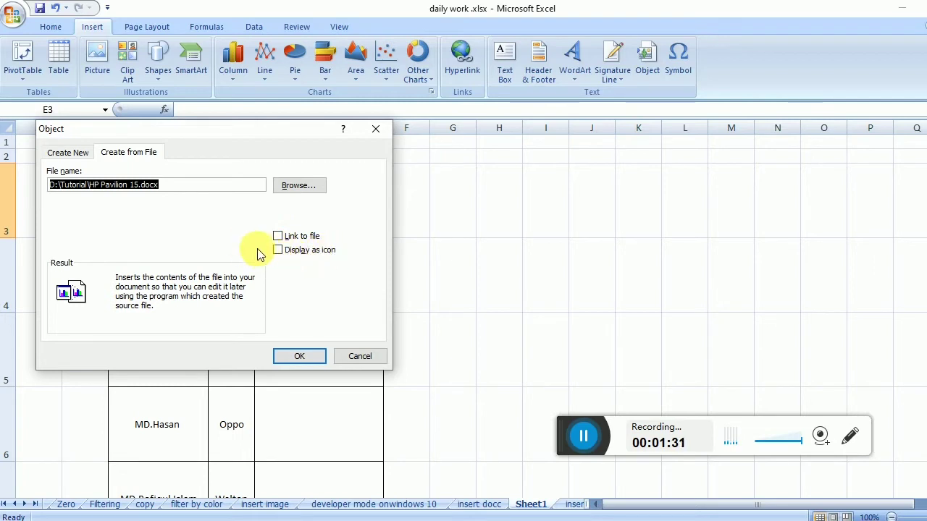
{"action": "left_click", "coordinate": [277, 250]}
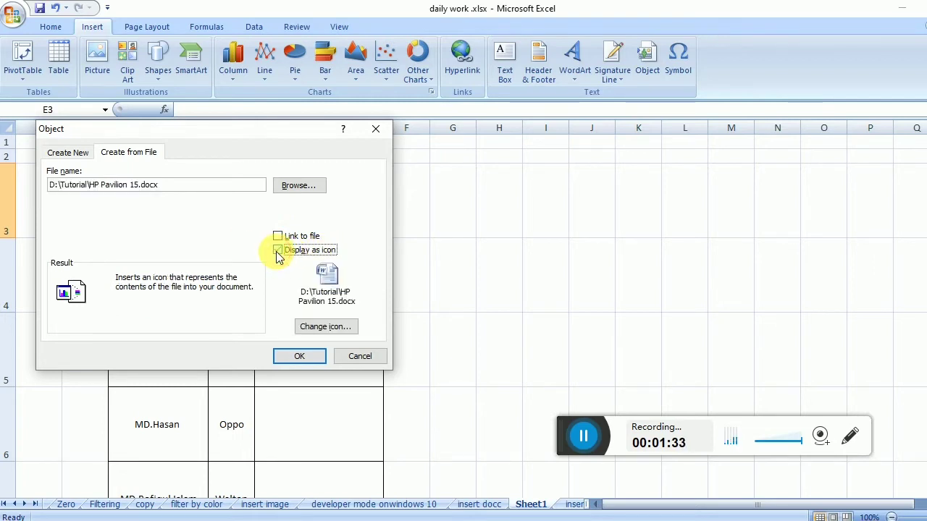
{"action": "left_click", "coordinate": [299, 357]}
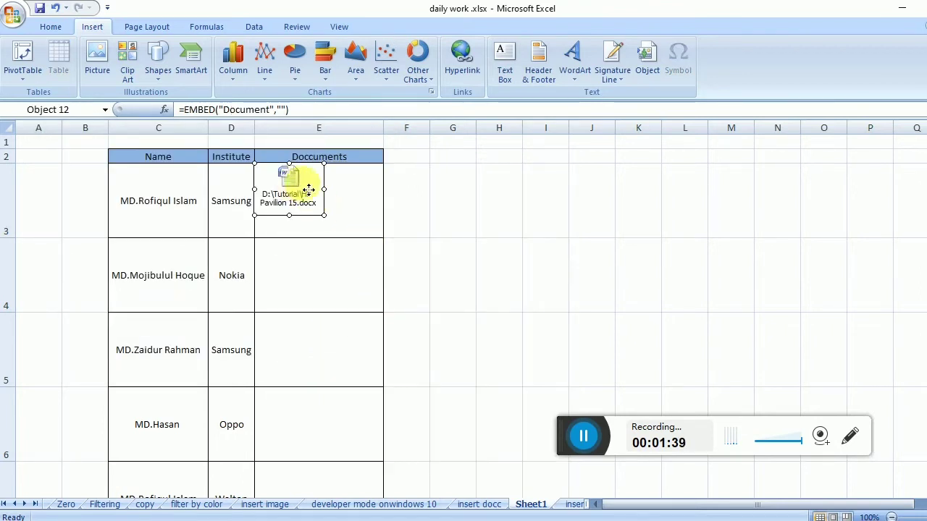
{"action": "left_click_drag", "start_coordinate": [308, 190], "coordinate": [339, 201]}
{"action": "left_click", "coordinate": [568, 247]}
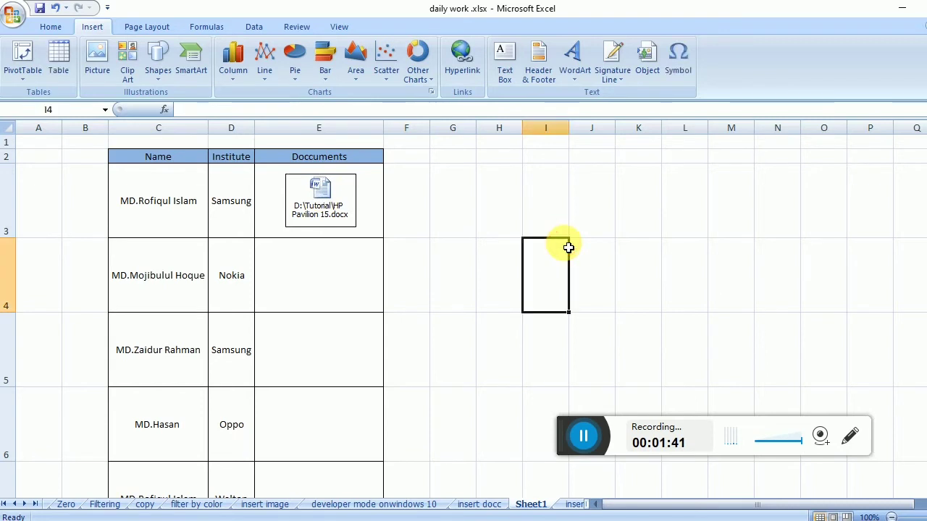
Embed the Short CV PDF from the Tutorial folder in cell E4, displayed as an icon, and centre it in the cell.
{"action": "left_click", "coordinate": [322, 283]}
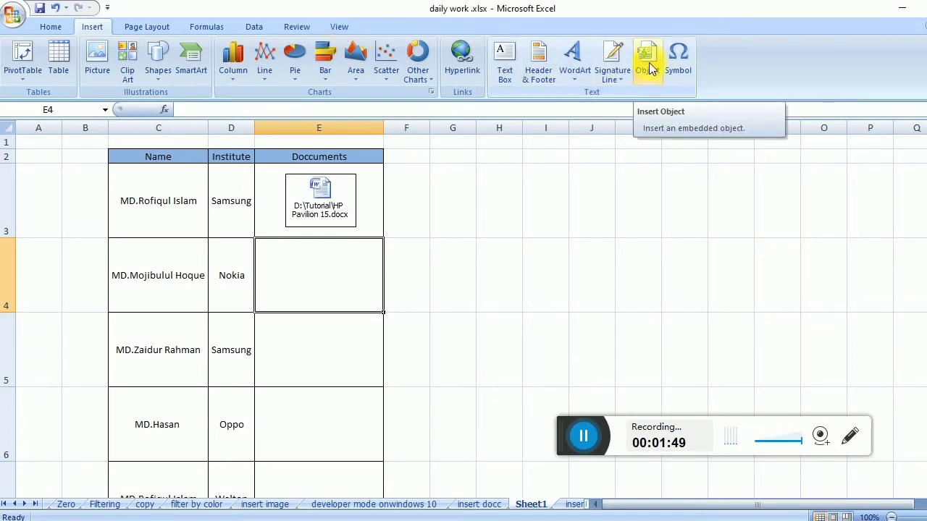
{"action": "left_click", "coordinate": [648, 65]}
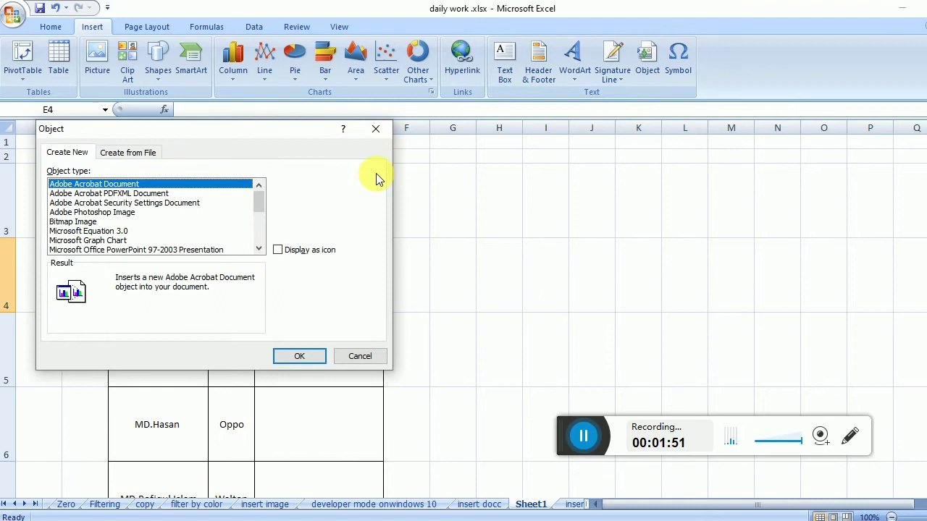
{"action": "left_click", "coordinate": [138, 154]}
{"action": "left_click", "coordinate": [295, 188]}
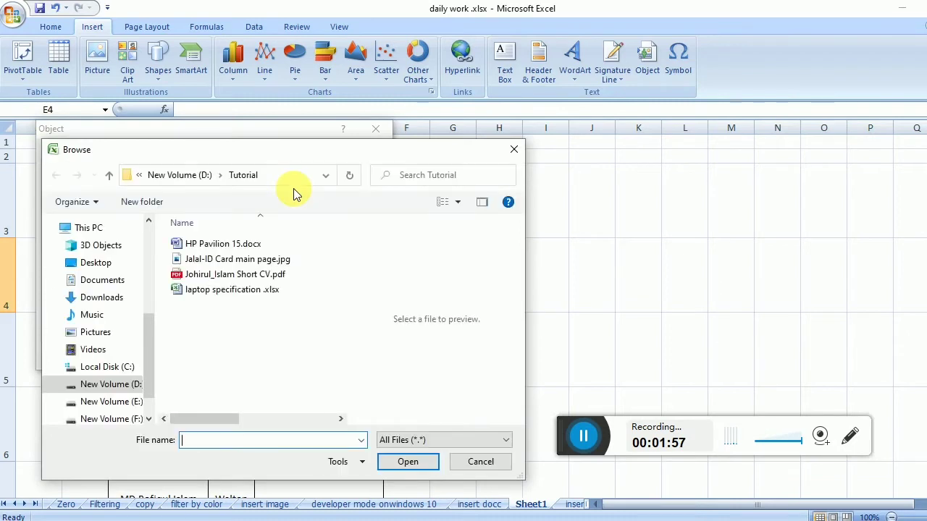
{"action": "left_click", "coordinate": [219, 281]}
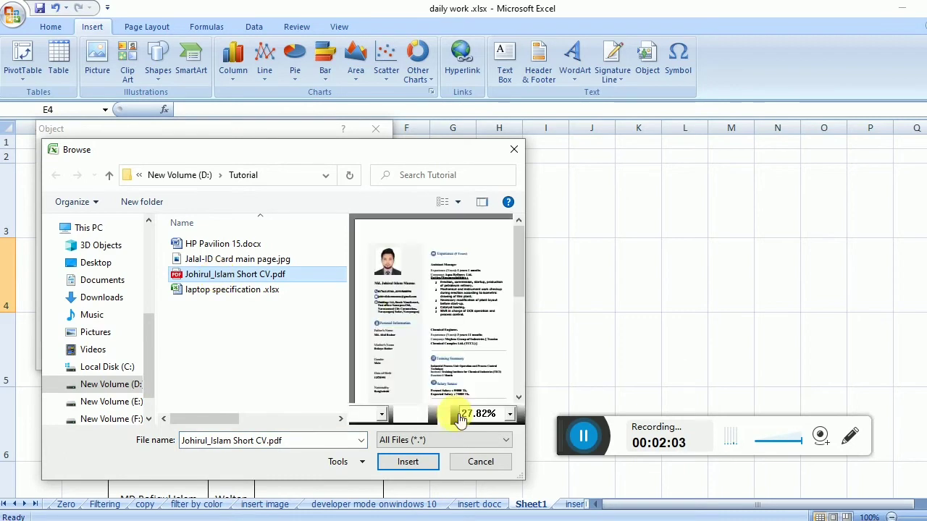
{"action": "left_click", "coordinate": [408, 464]}
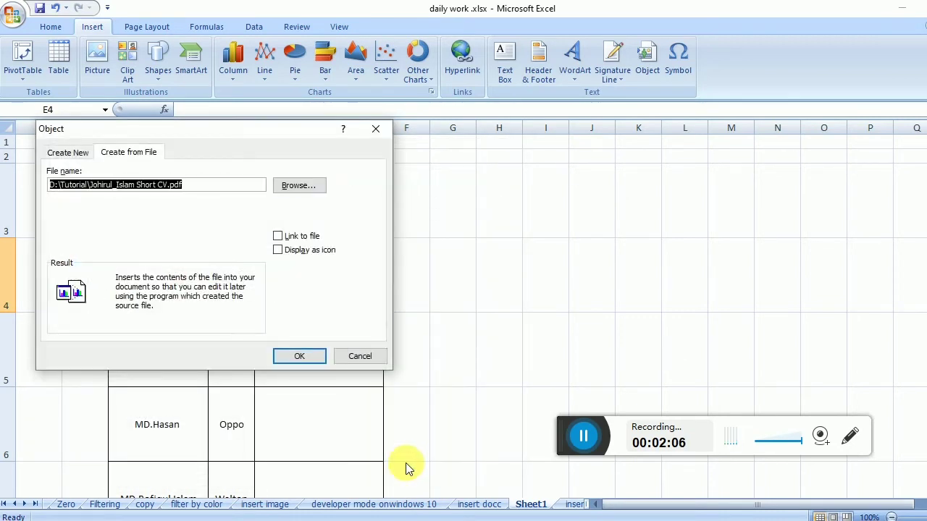
{"action": "left_click", "coordinate": [278, 252]}
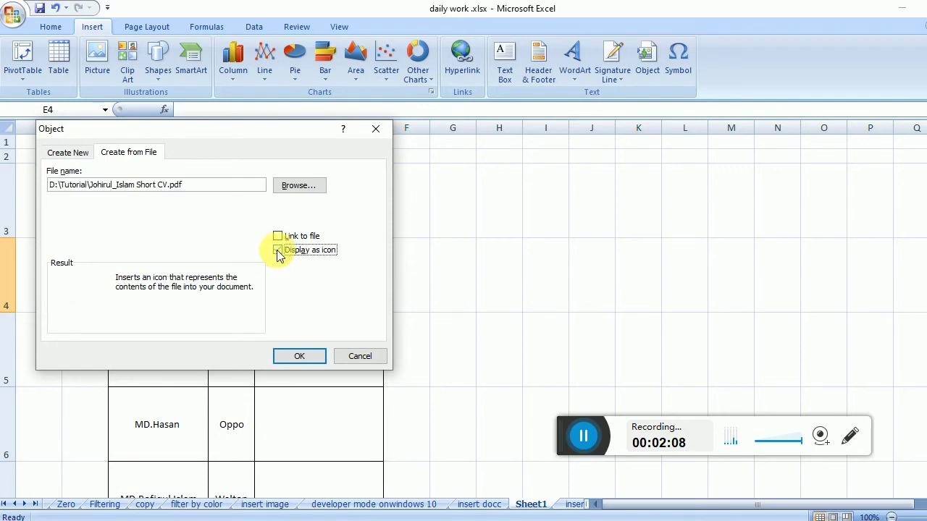
{"action": "left_click", "coordinate": [297, 356]}
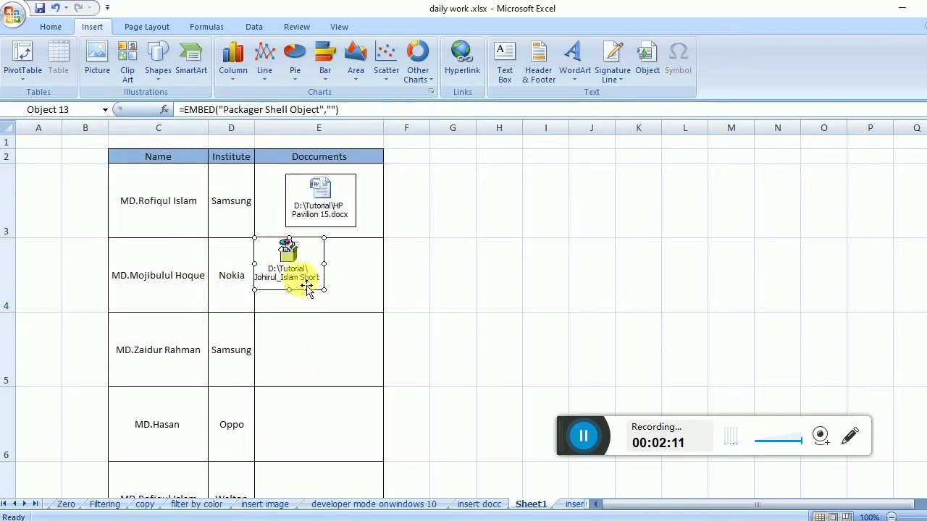
{"action": "left_click_drag", "start_coordinate": [337, 279], "coordinate": [372, 294]}
Embed the ID Card main page JPG from the Tutorial folder in cell E5 as an icon and centre it in the cell.
{"action": "left_click", "coordinate": [315, 360]}
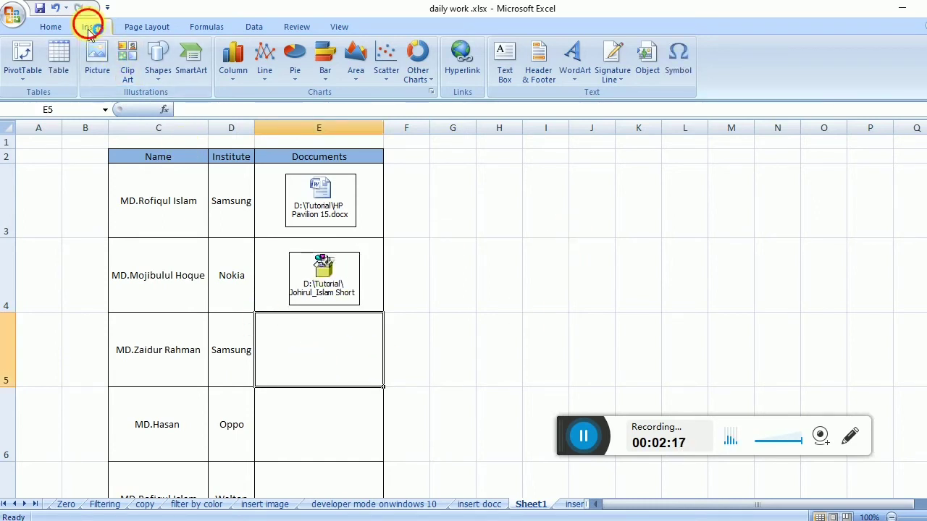
{"action": "left_click", "coordinate": [637, 72]}
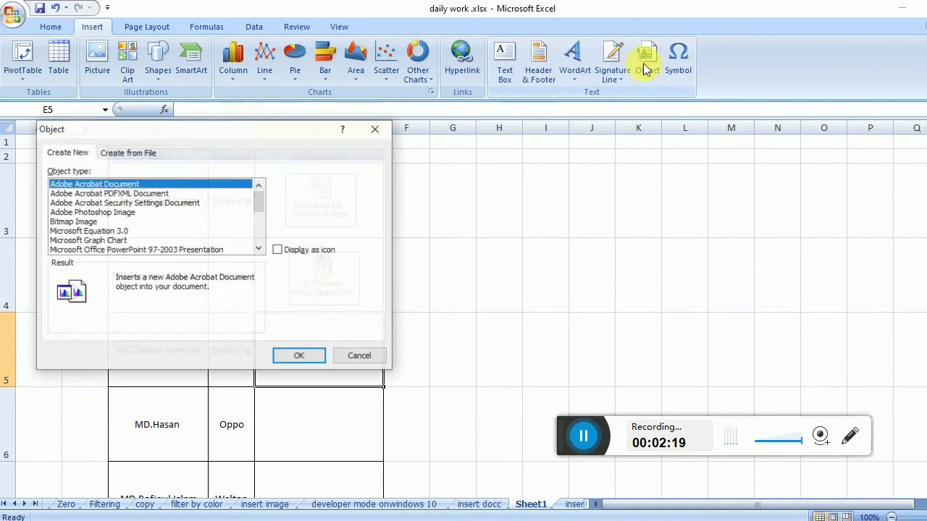
{"action": "left_click", "coordinate": [120, 155]}
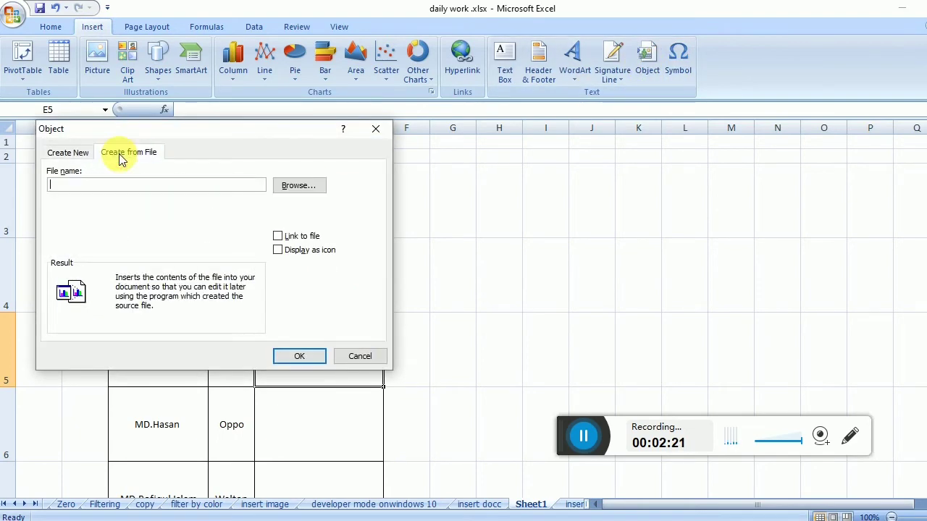
{"action": "left_click", "coordinate": [299, 186]}
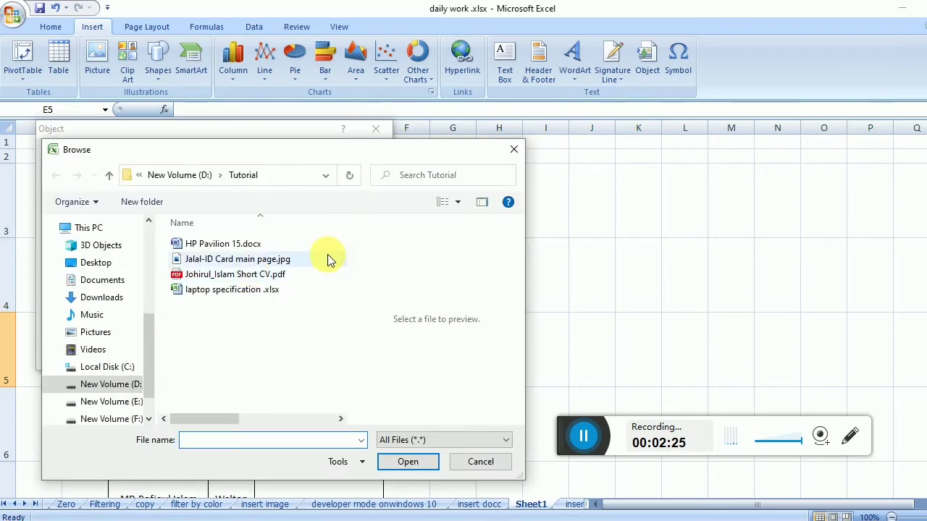
{"action": "left_click", "coordinate": [232, 266]}
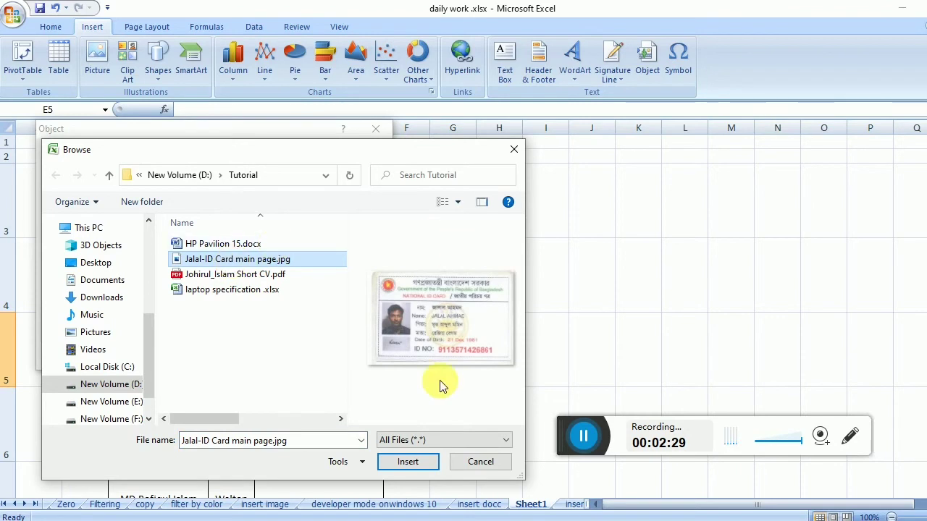
{"action": "left_click", "coordinate": [408, 462]}
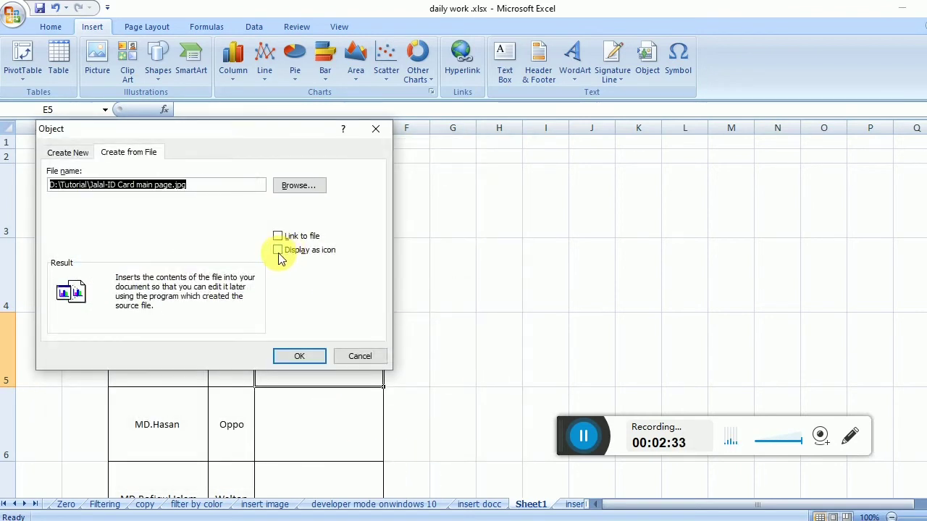
{"action": "left_click", "coordinate": [278, 251]}
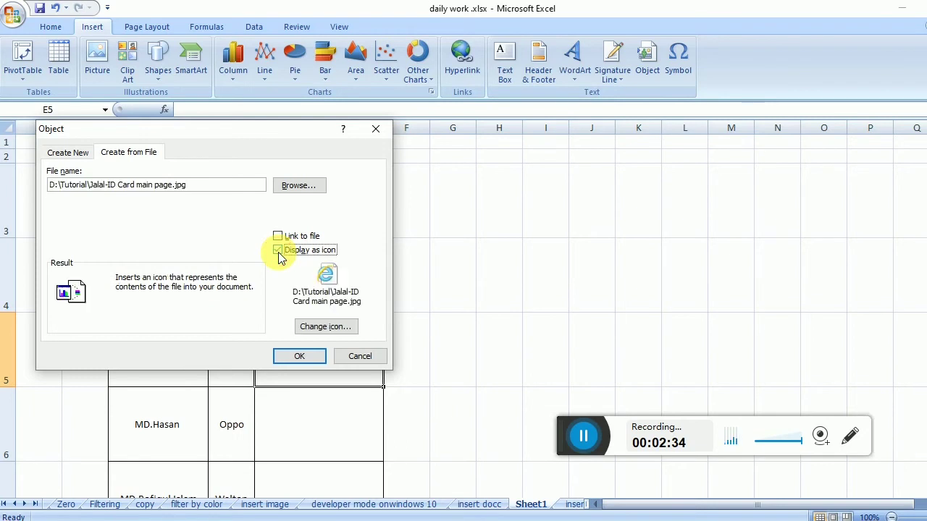
{"action": "left_click", "coordinate": [299, 359]}
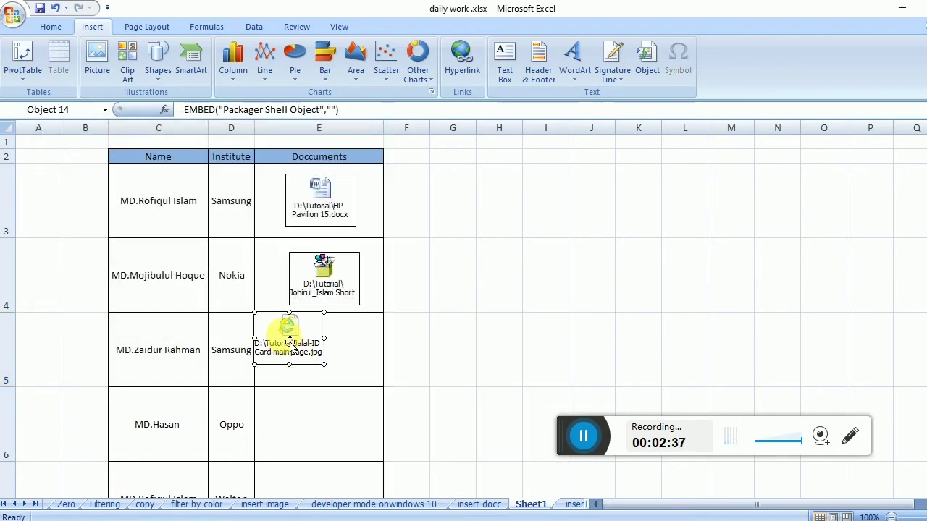
{"action": "left_click_drag", "start_coordinate": [289, 344], "coordinate": [324, 357]}
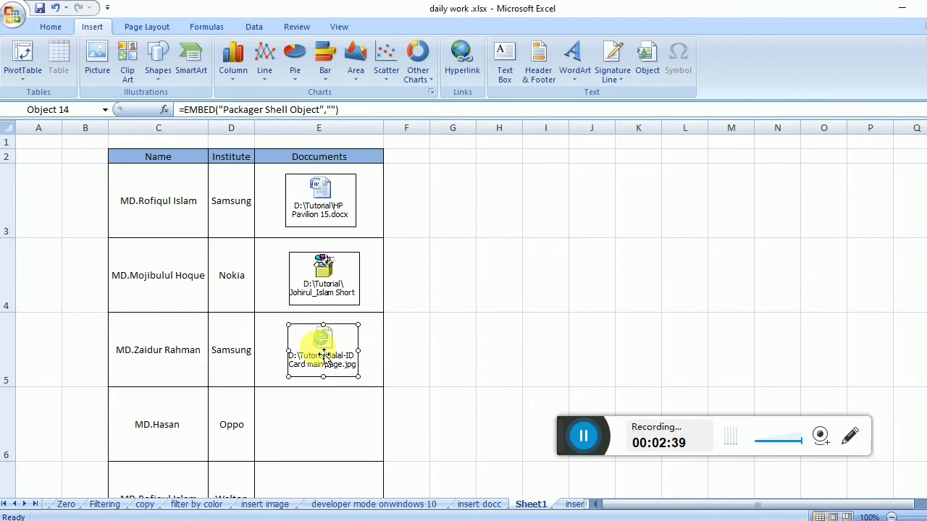
Embed laptop specification .xlsx from the D:\Tutorial folder in cell E6, displayed as an icon, and centre it in the cell.
{"action": "left_click", "coordinate": [334, 433]}
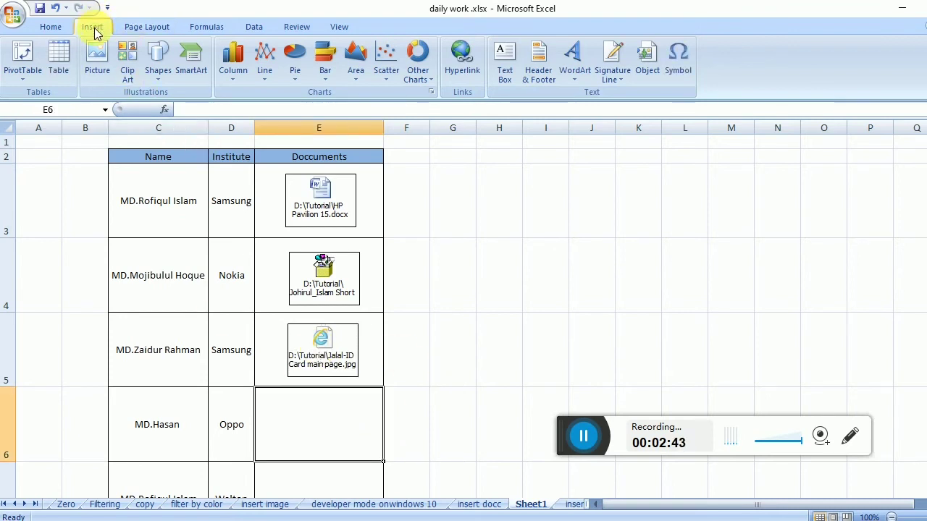
{"action": "left_click", "coordinate": [640, 57]}
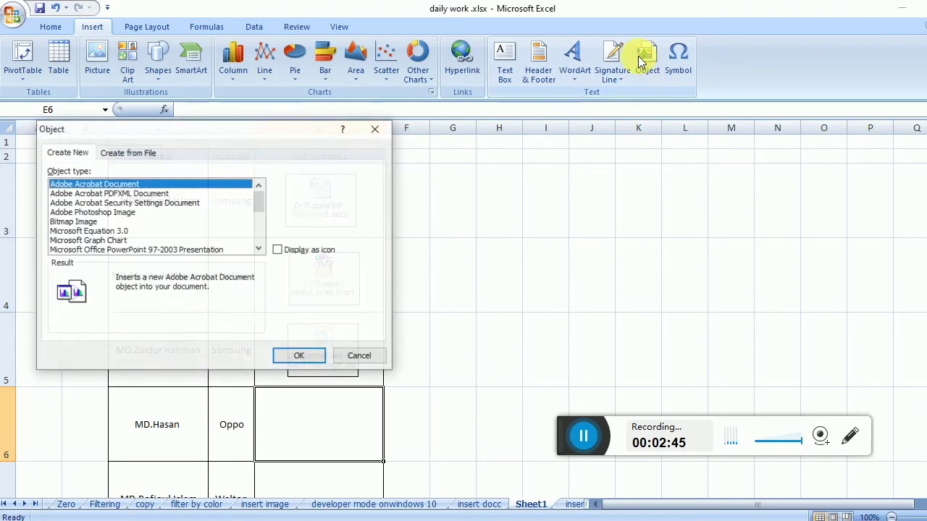
{"action": "left_click", "coordinate": [136, 152]}
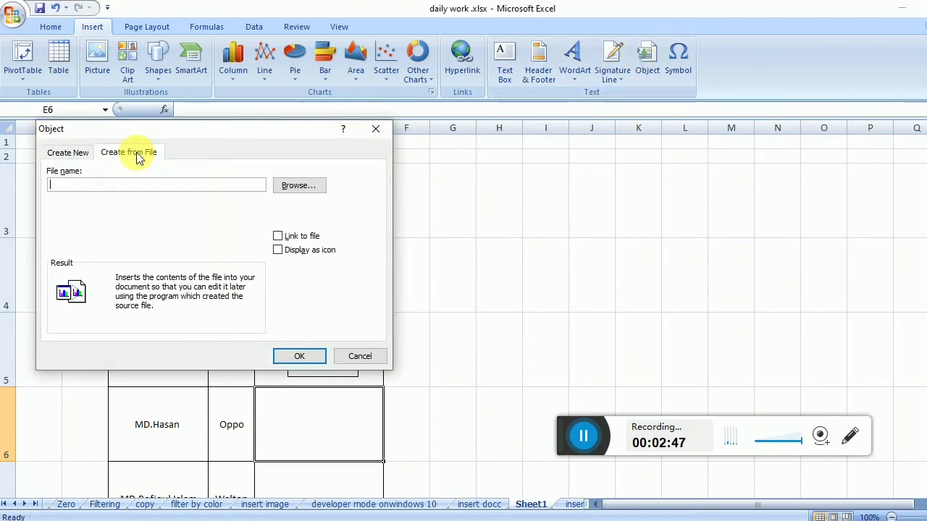
{"action": "left_click", "coordinate": [293, 187]}
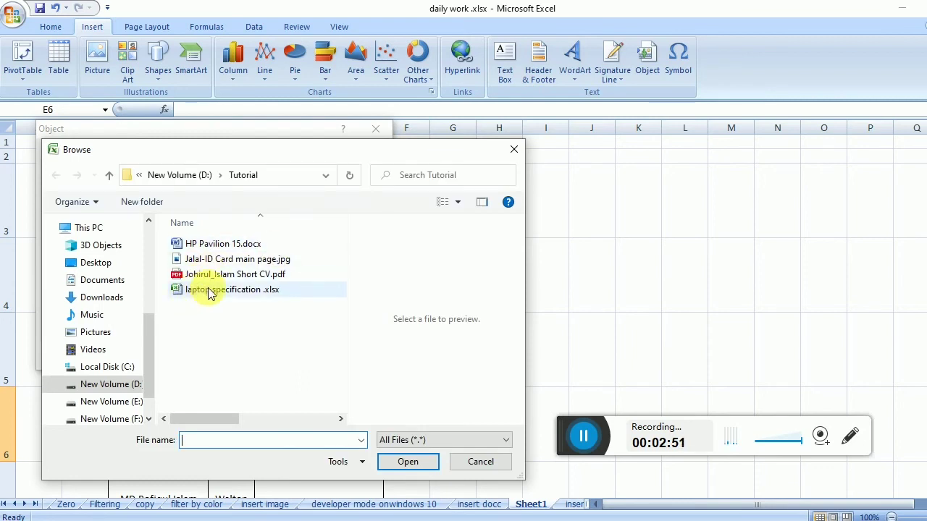
{"action": "left_click", "coordinate": [208, 290]}
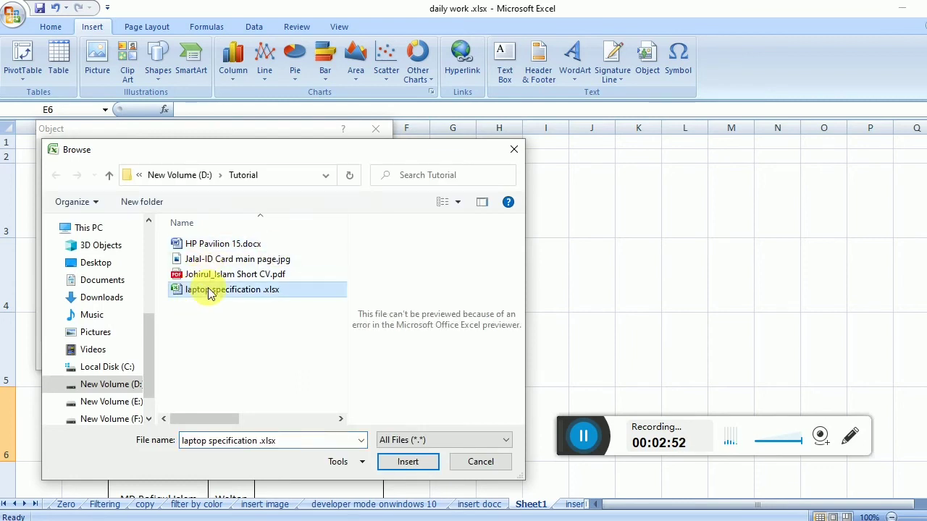
{"action": "left_click", "coordinate": [407, 463]}
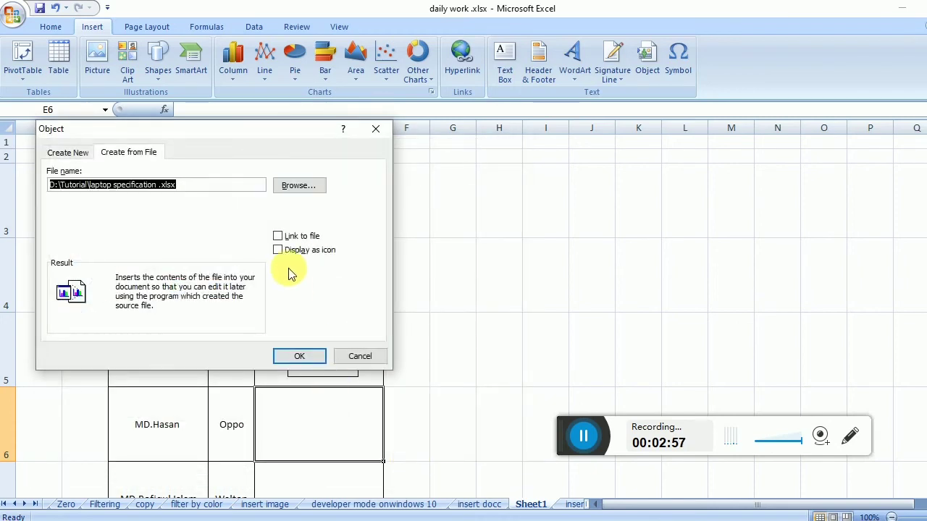
{"action": "left_click", "coordinate": [277, 250]}
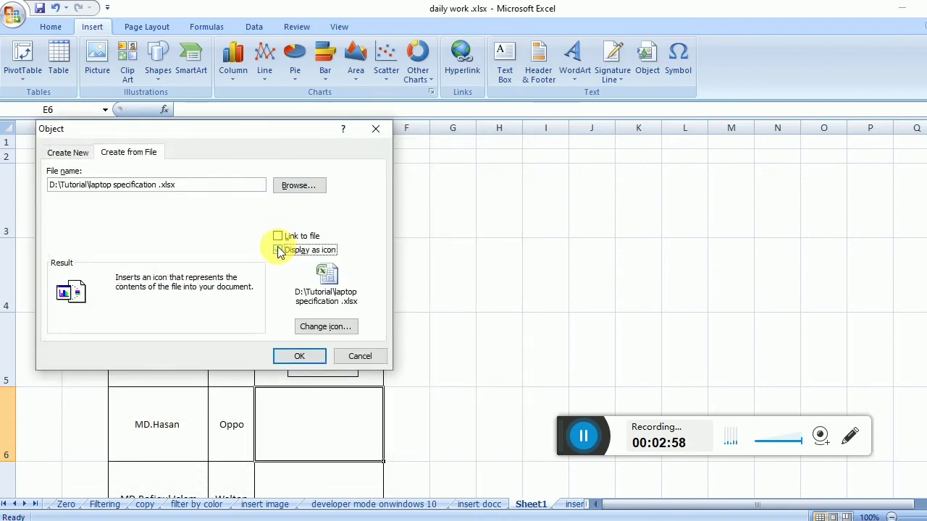
{"action": "left_click", "coordinate": [299, 356]}
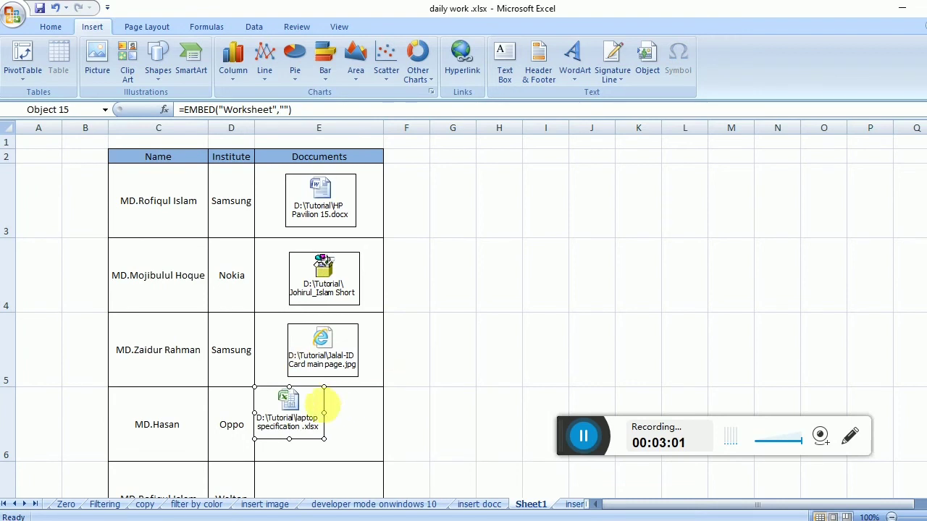
{"action": "left_click_drag", "start_coordinate": [293, 419], "coordinate": [328, 429]}
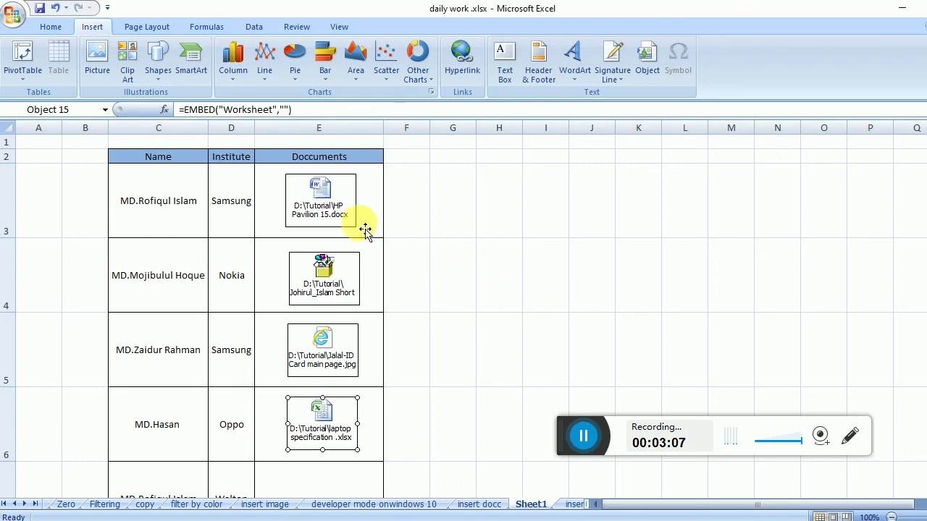
Open the embedded HP Pavilion 15.docx in cell E3 to view its contents.
{"action": "left_click", "coordinate": [327, 208]}
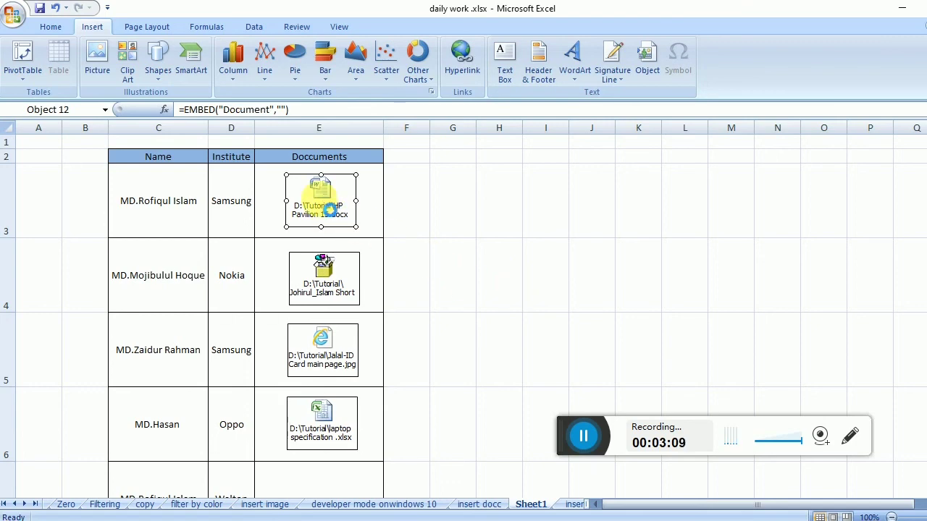
{"action": "double_click", "coordinate": [330, 209]}
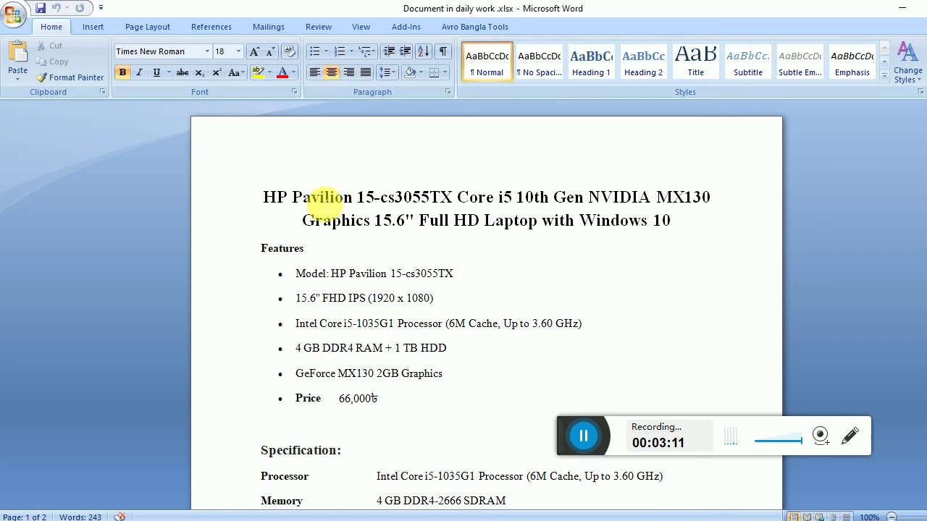